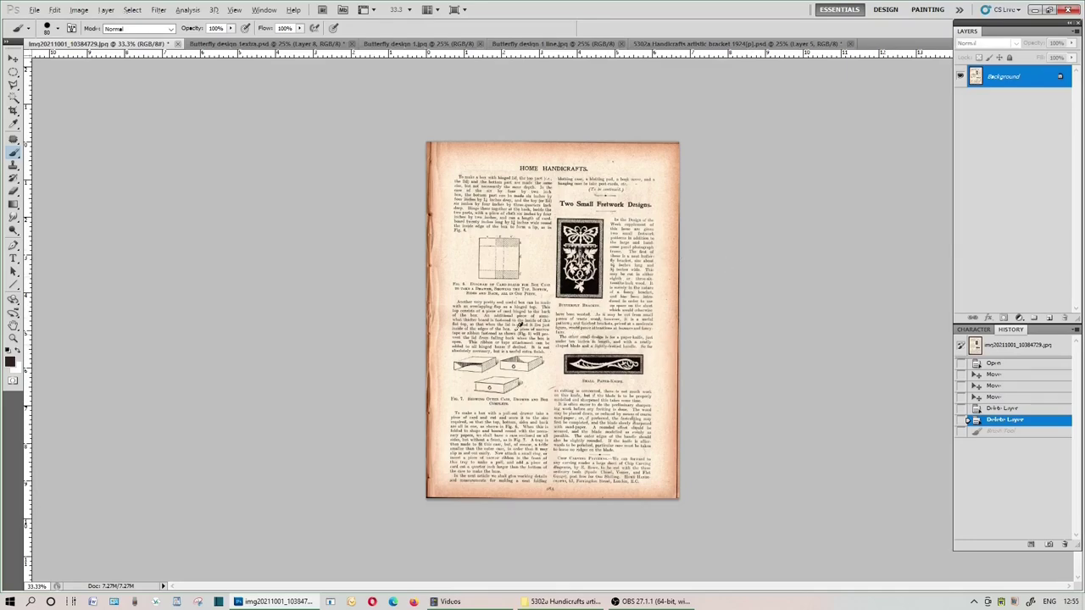
Examine the Butterfly Bracket illustration on the scanned Home Handicrafts page.
scroll(518, 329, up, 5)
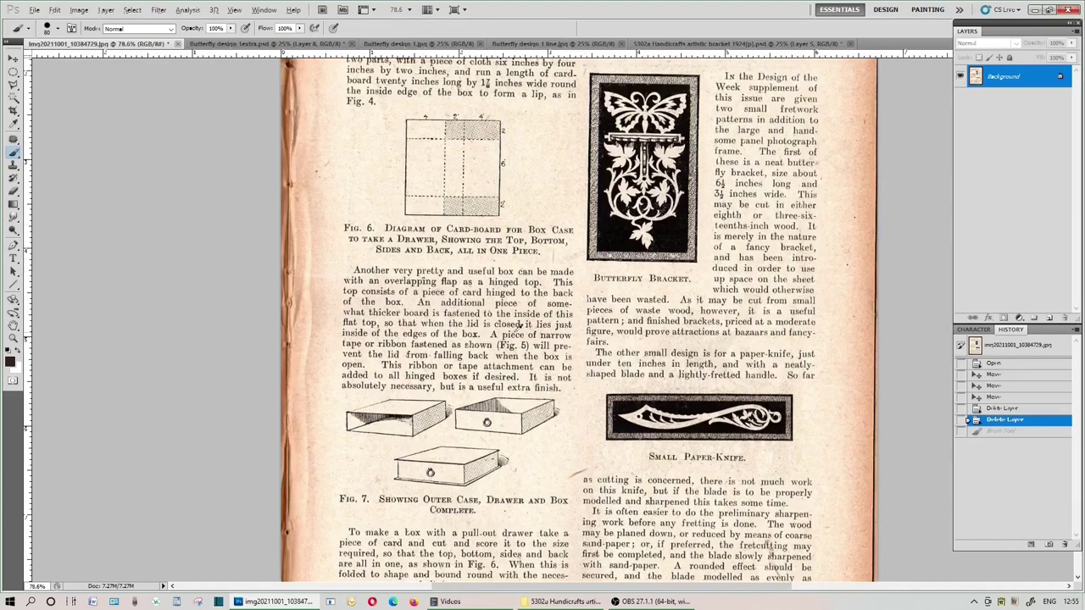
mouse_move(551, 219)
mouse_down()
mouse_move(550, 274)
mouse_move(500, 330)
mouse_up()
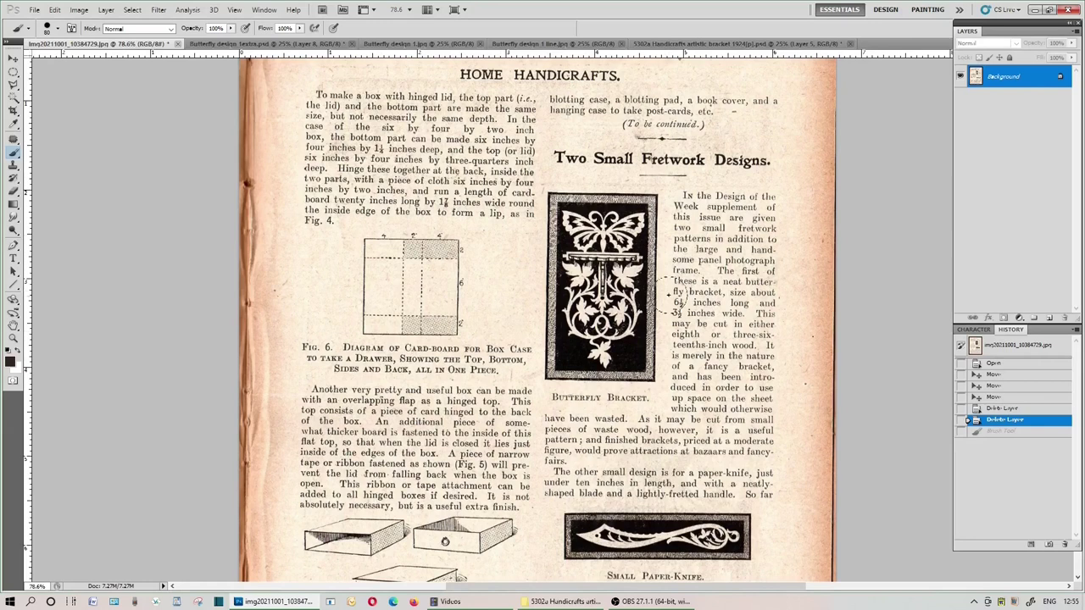
In Butterfly design 1extra.psd, restore the history states from the elliptical selection through the white stroke along the butterfly's left wing edge.
click(228, 47)
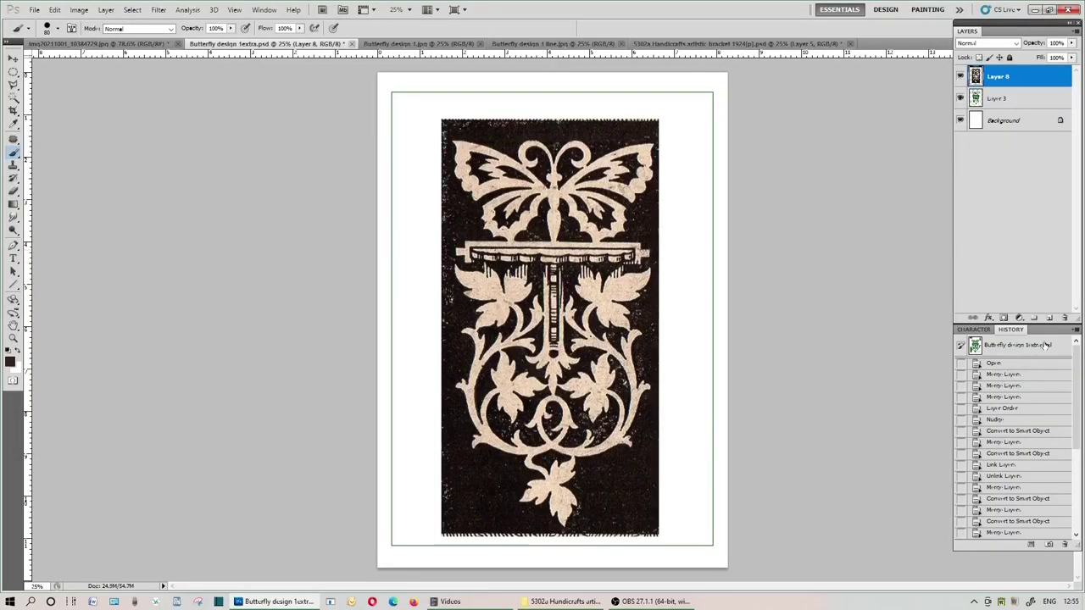
scroll(1042, 381, down, 5)
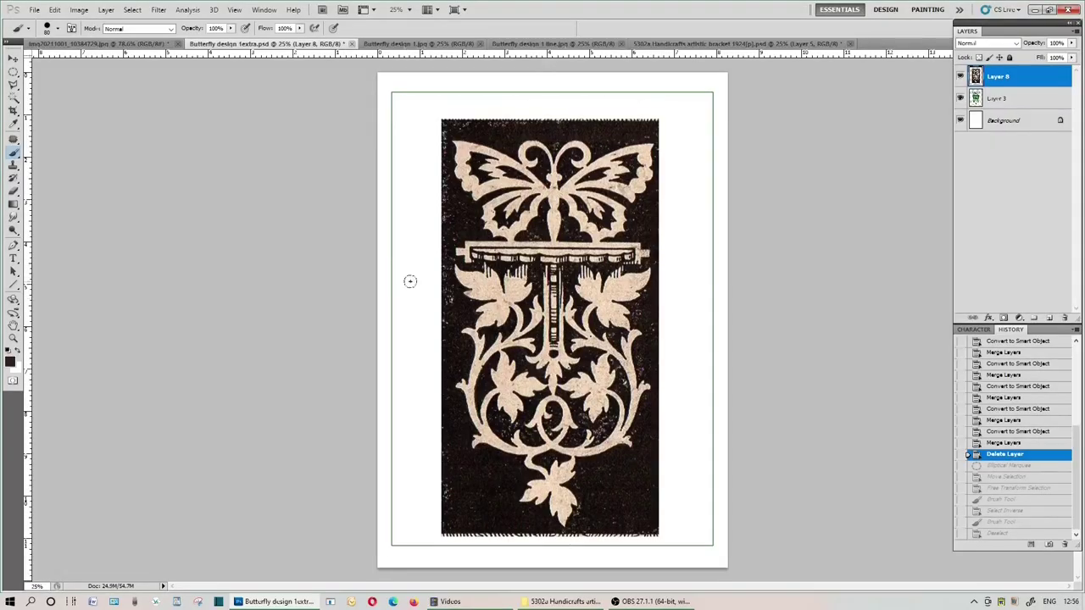
drag(563, 300, 546, 300)
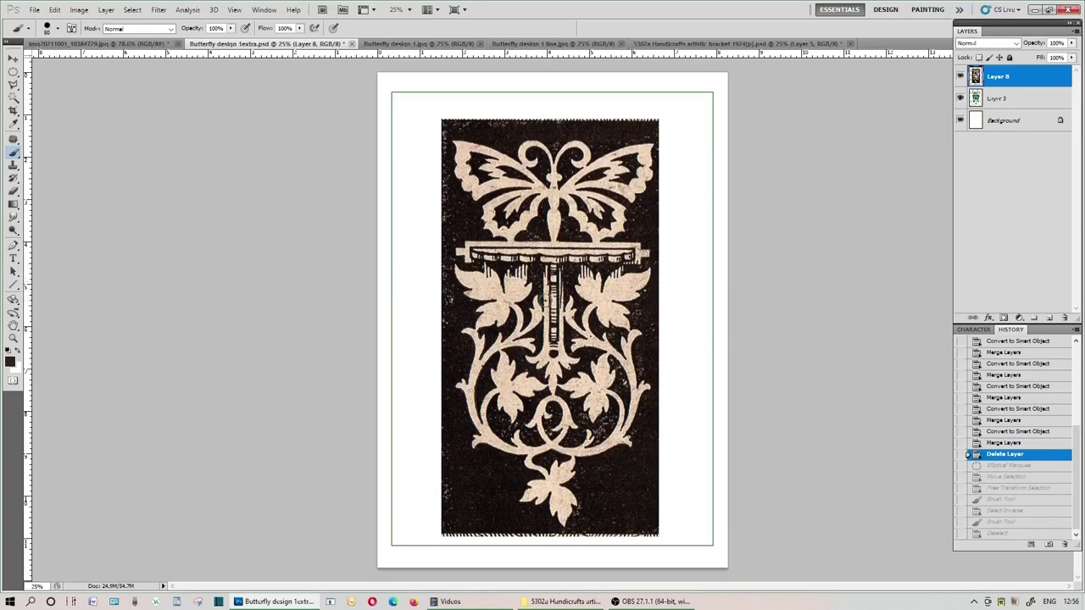
click(1003, 466)
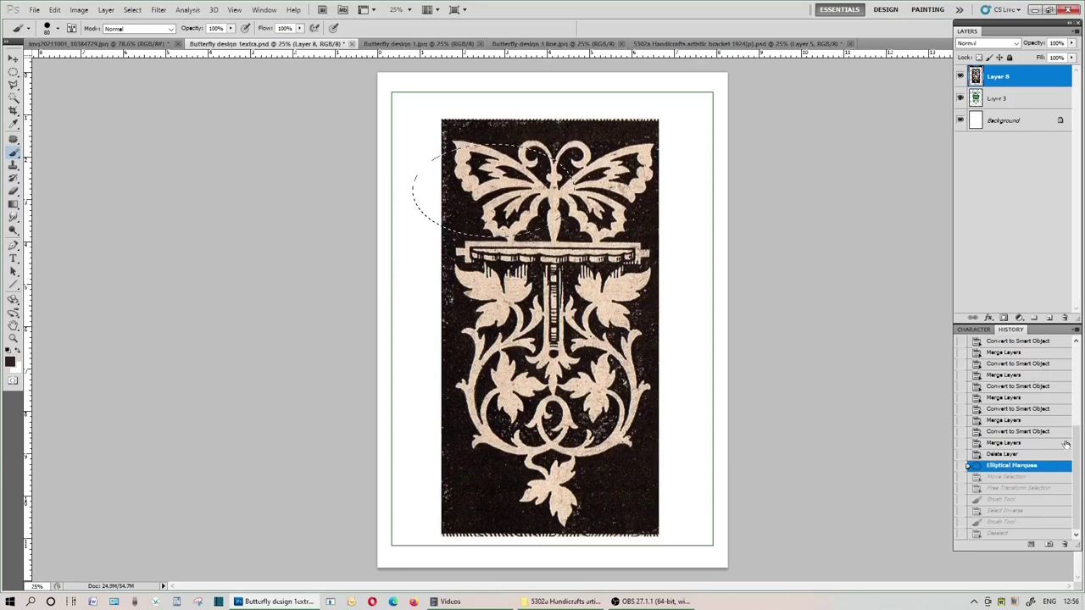
click(1015, 477)
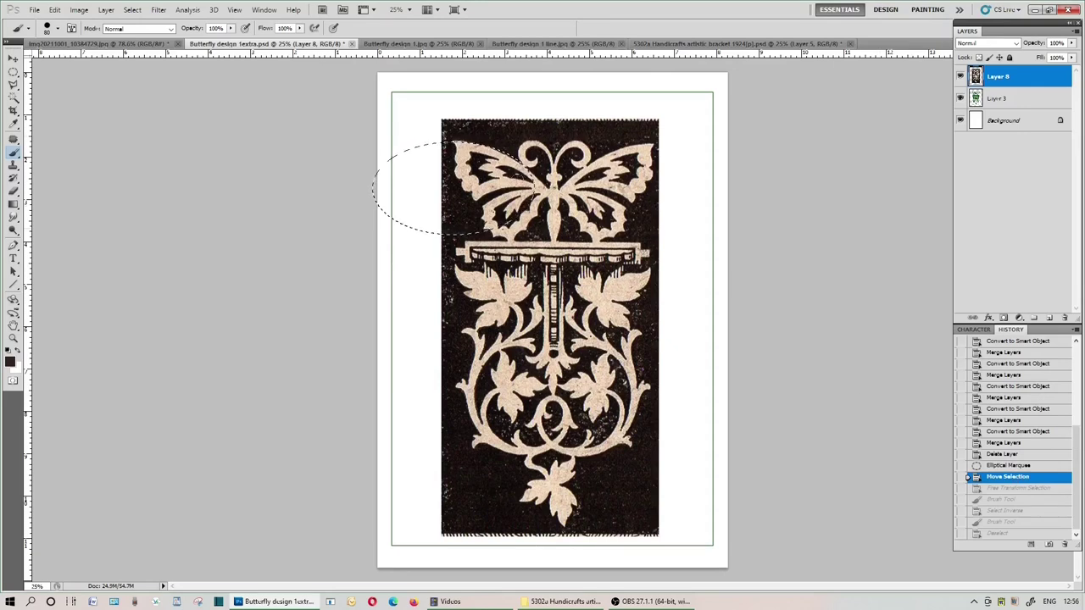
click(1008, 489)
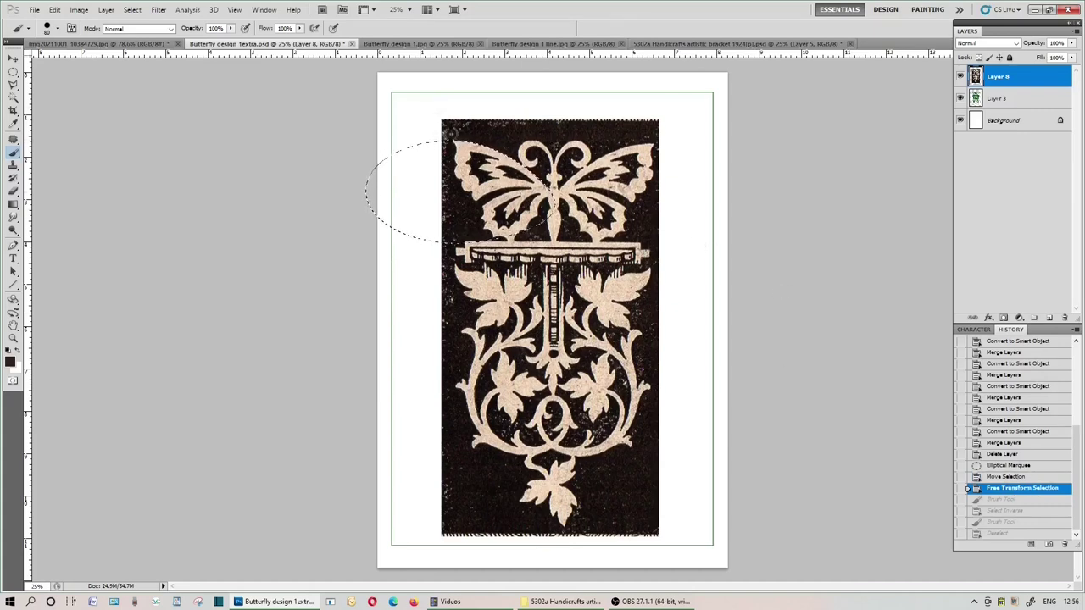
click(1010, 500)
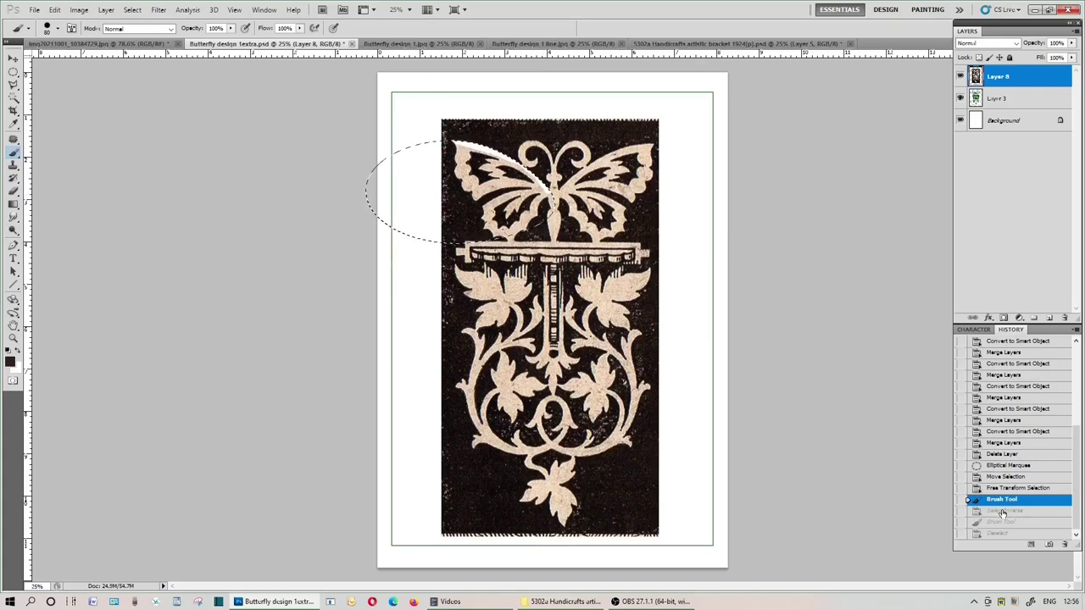
Restore the inverted selection, the black stroke outside the left wing's upper edge and the deselection from the history.
click(1003, 511)
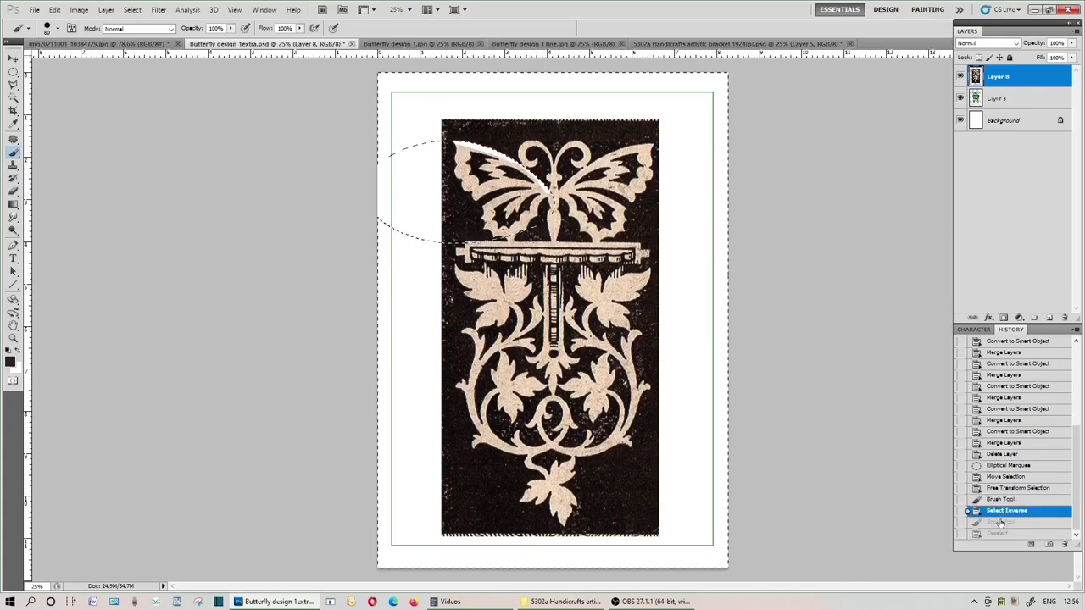
click(1000, 522)
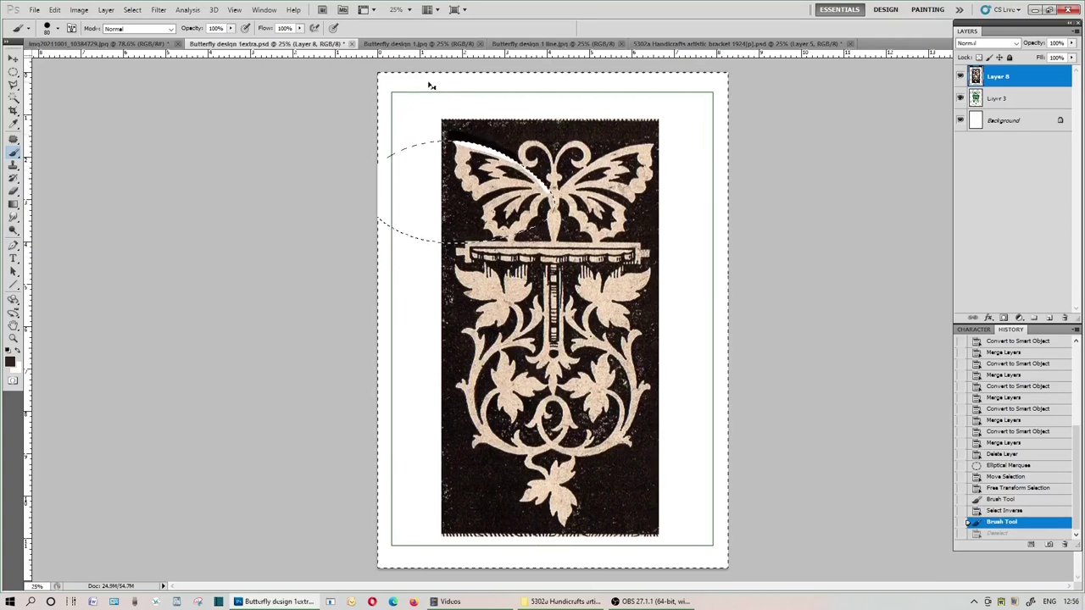
key(ctrl+plus)
key(ctrl+plus)
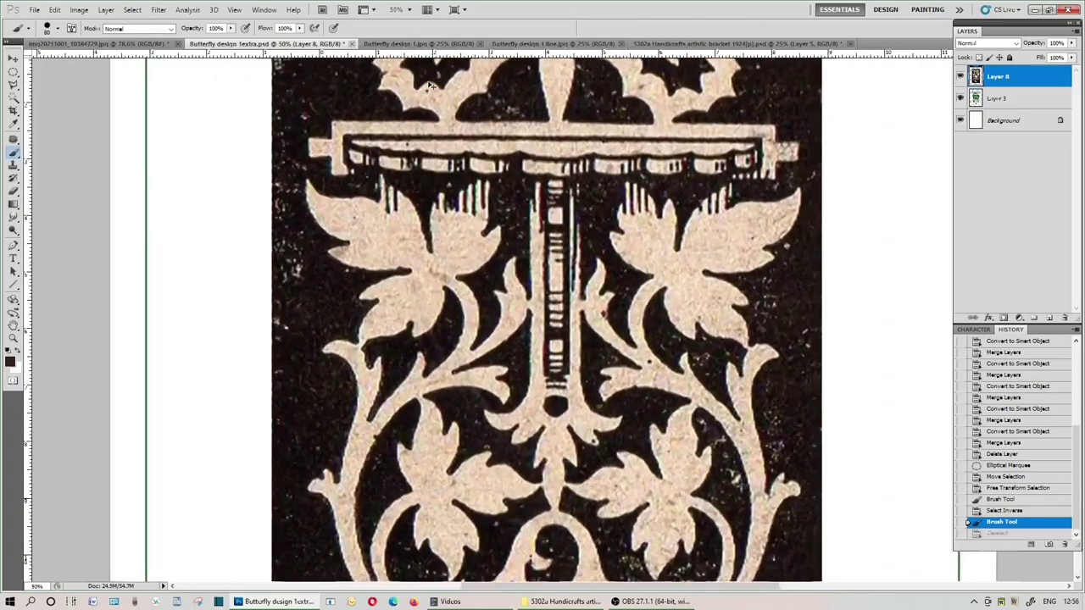
key(ctrl+plus)
scroll(523, 481, up, 3)
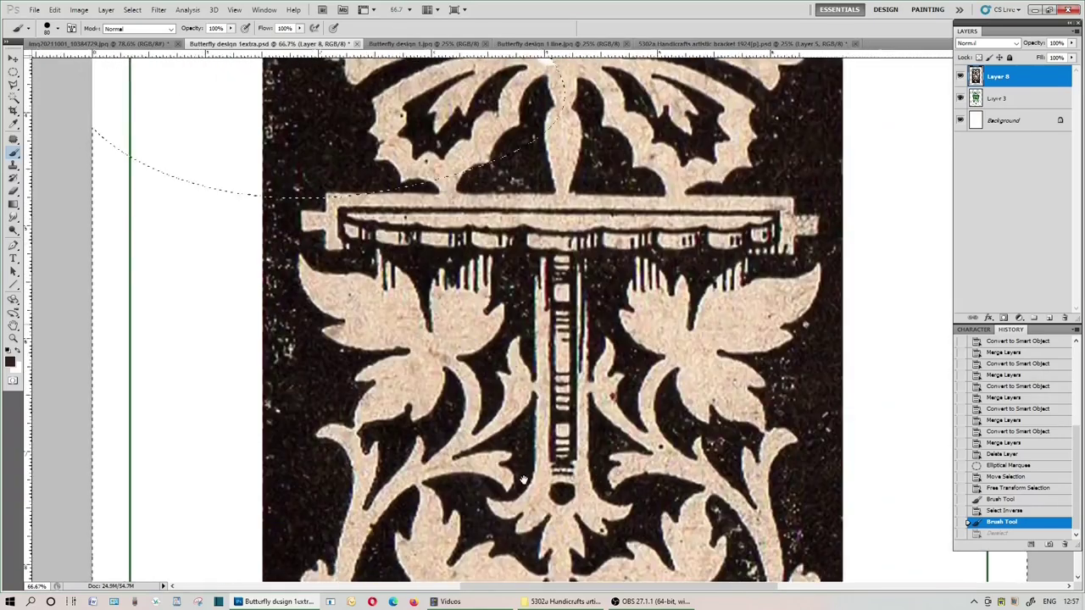
scroll(523, 481, up, 5)
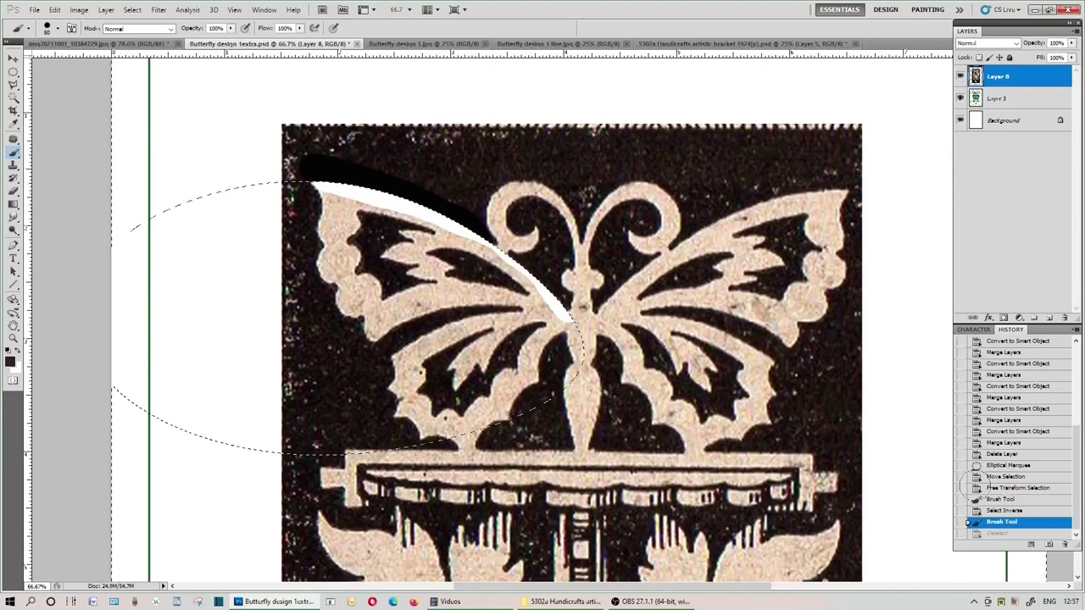
click(1011, 534)
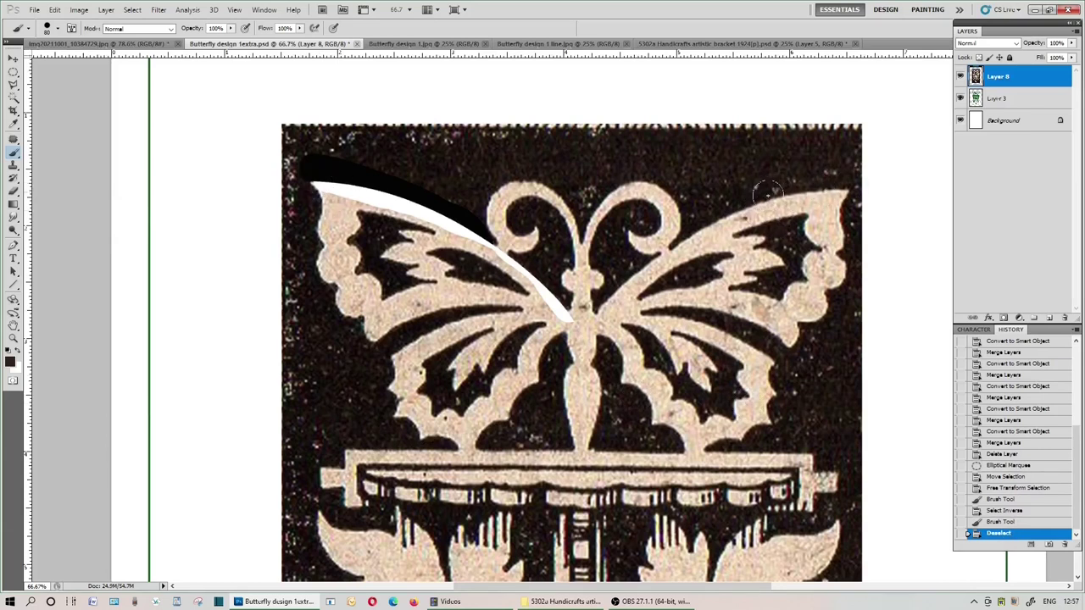
Try a dark freehand brush stroke along the right wing's upper edge and revert to the Deselect history state.
drag(761, 196, 700, 231)
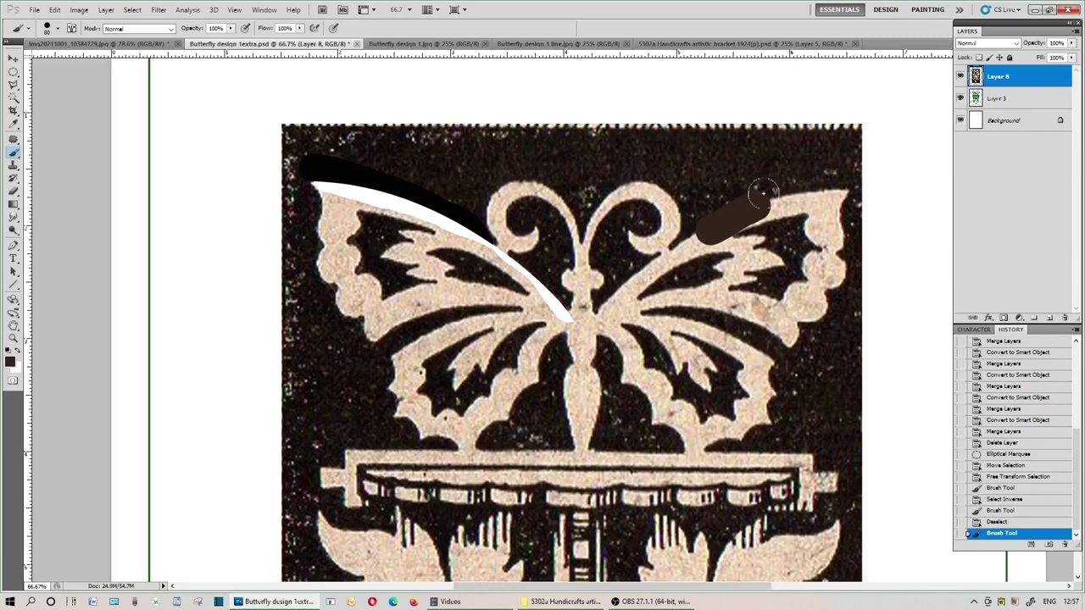
click(980, 519)
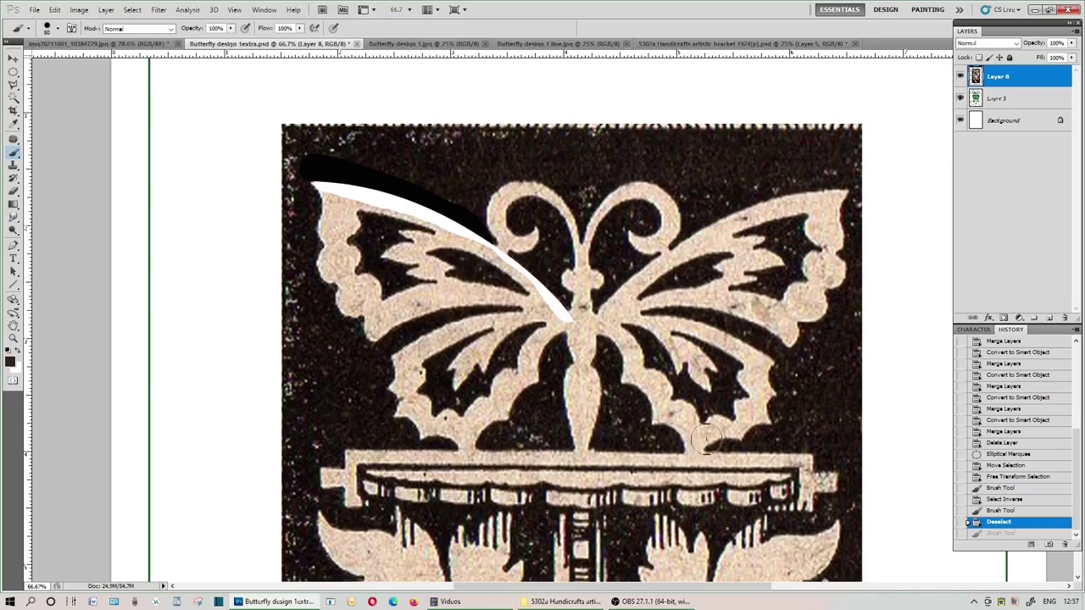
Swap to a white foreground colour and paint a freehand stroke along the bracket's shelf.
drag(609, 412, 599, 244)
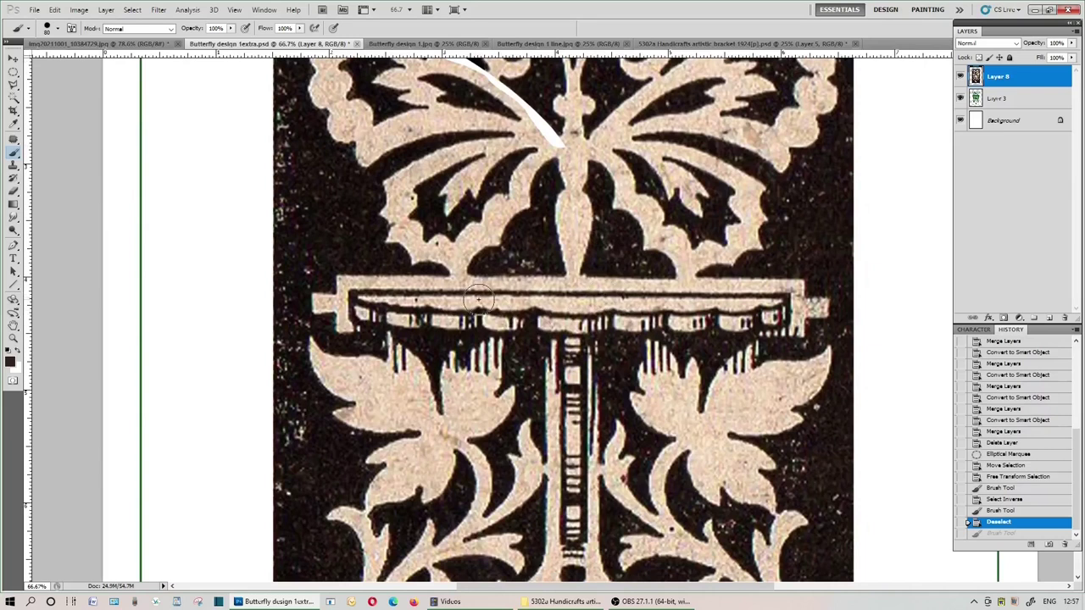
key(x)
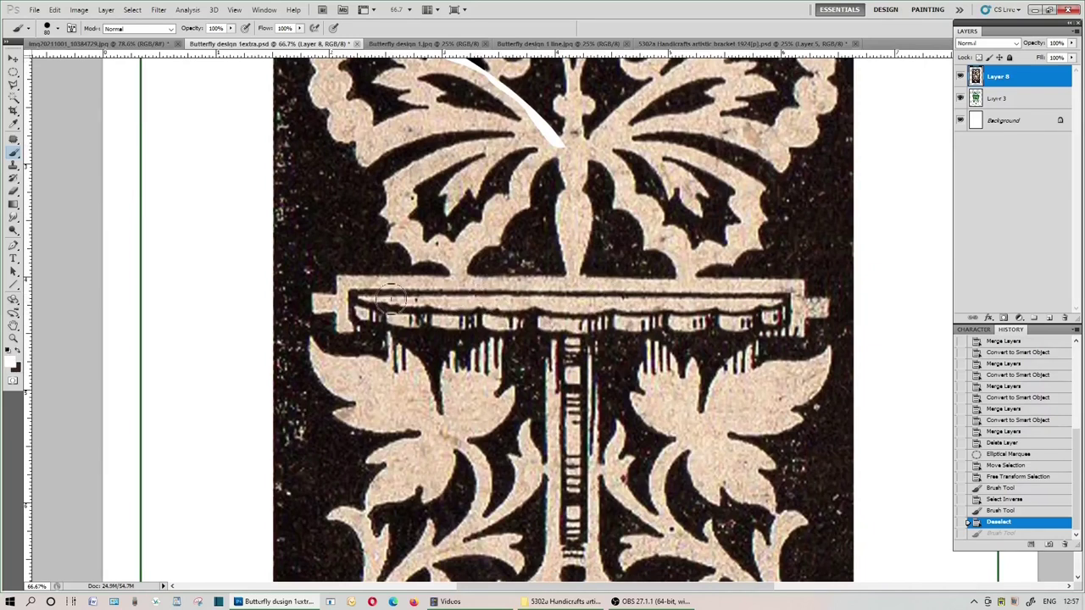
drag(353, 296, 788, 310)
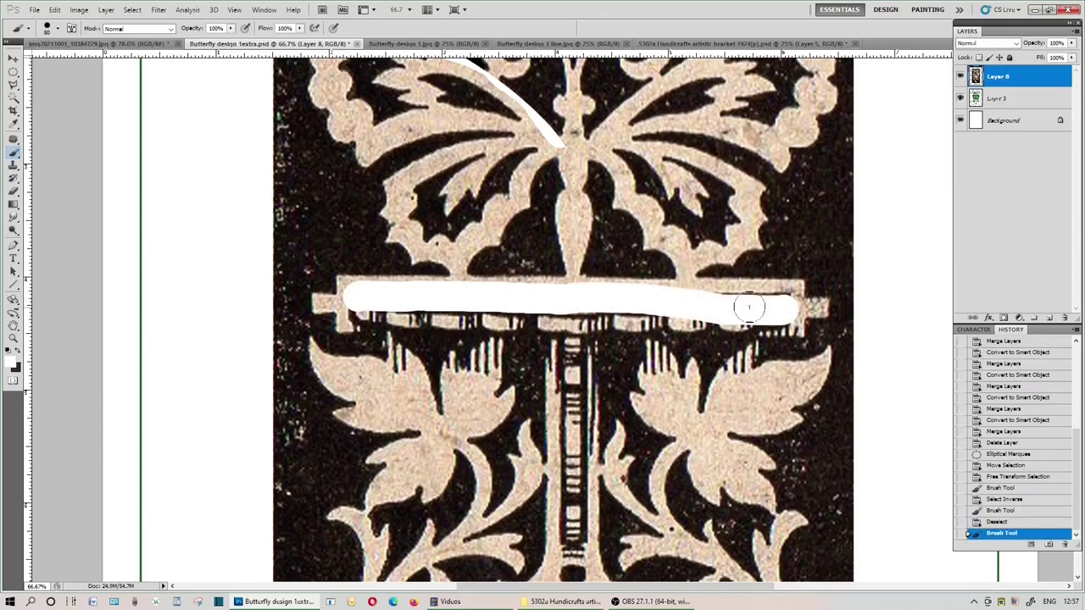
Make a rectangular marquee selection around the shelf, nudge it down slightly and paint its whole area white.
click(13, 75)
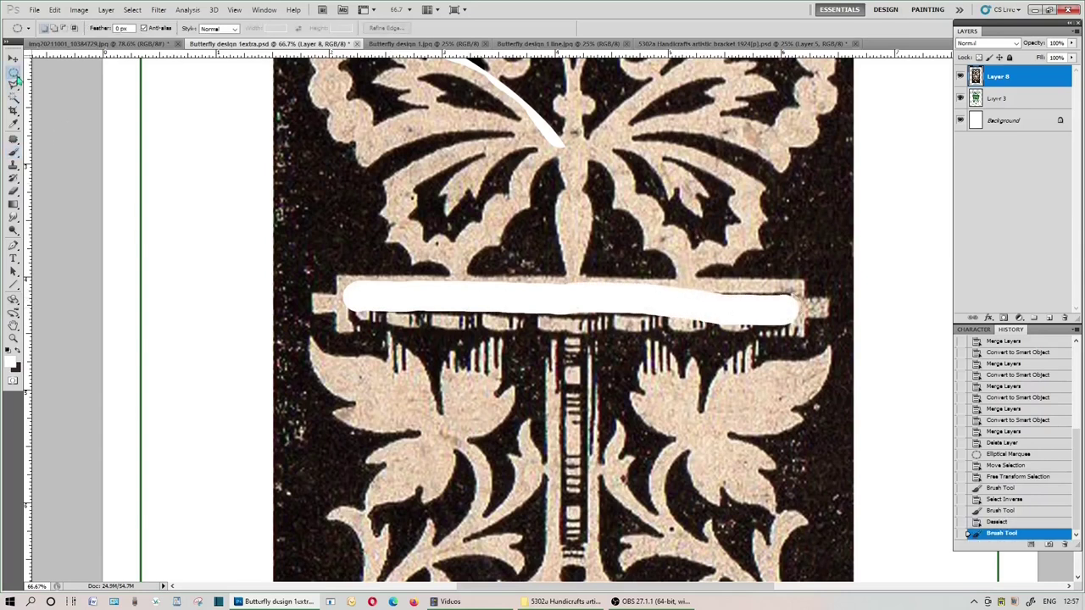
click(14, 75)
click(63, 70)
drag(547, 313, 804, 340)
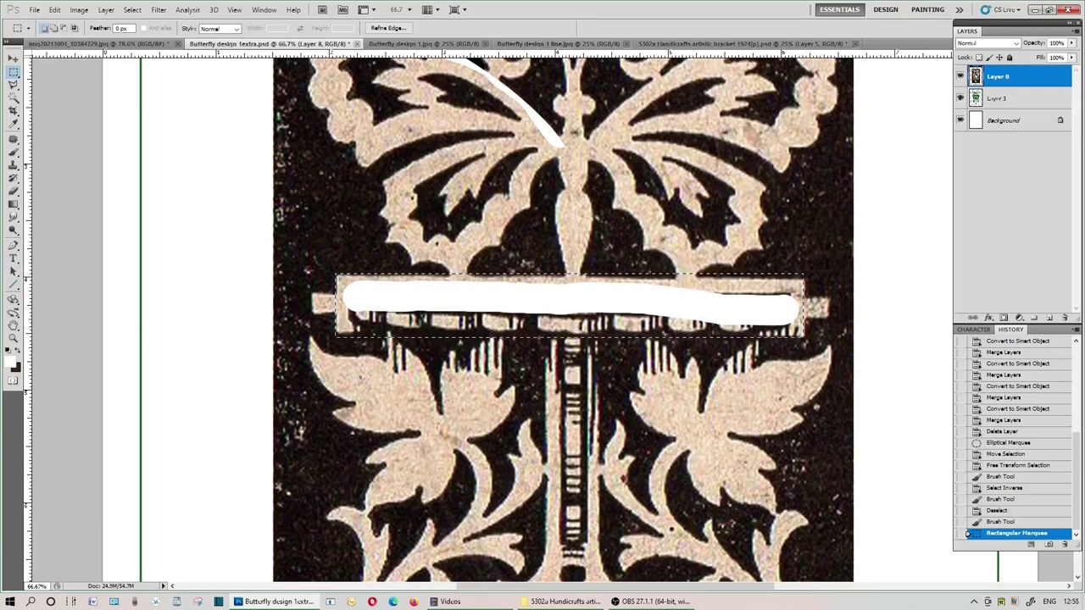
key(Down)
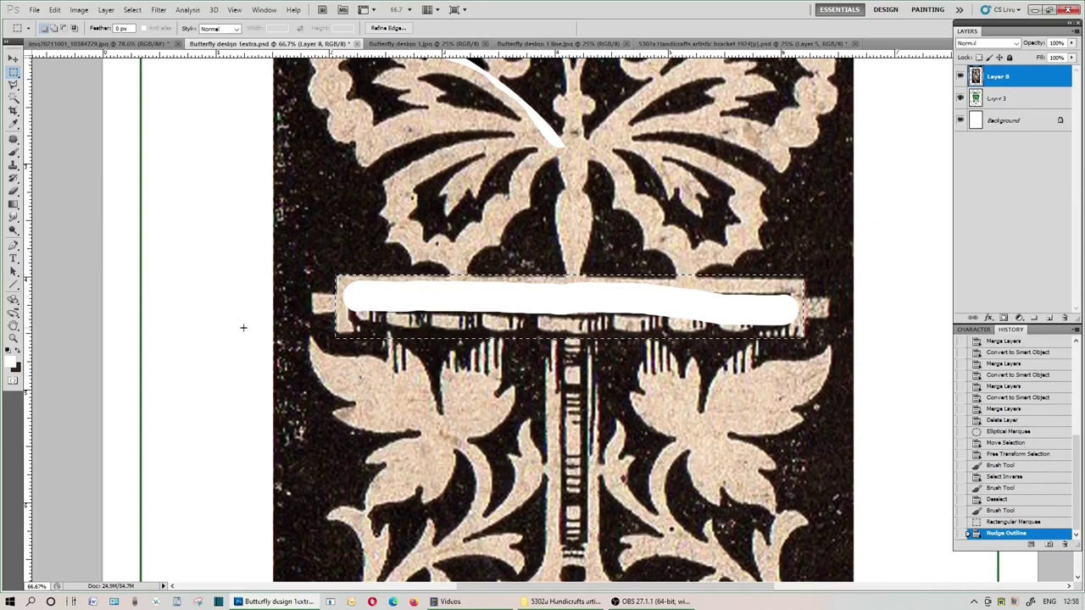
click(14, 152)
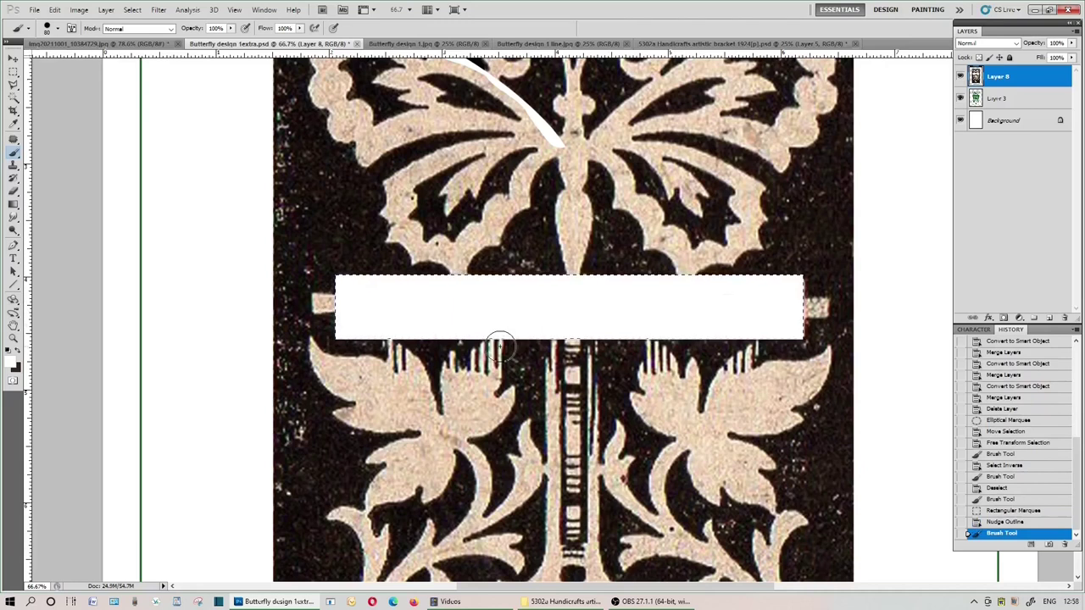
Invert the shelf selection, paint the gaps along the shelf's upper edge black and deselect.
key(ctrl+shift+i)
key(x)
drag(322, 275, 355, 271)
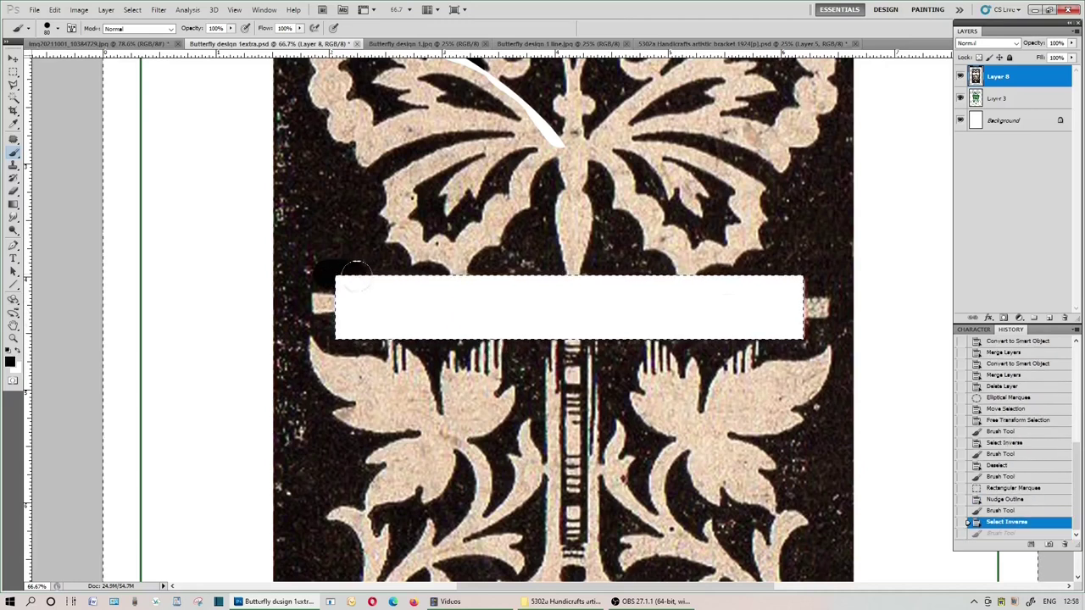
drag(431, 280, 473, 278)
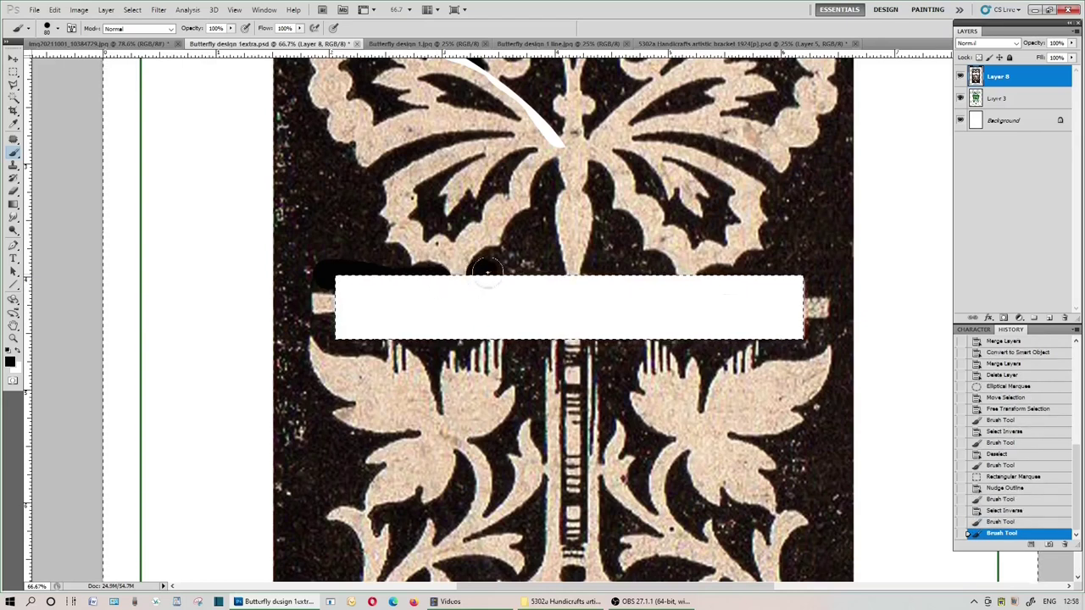
drag(545, 269, 566, 270)
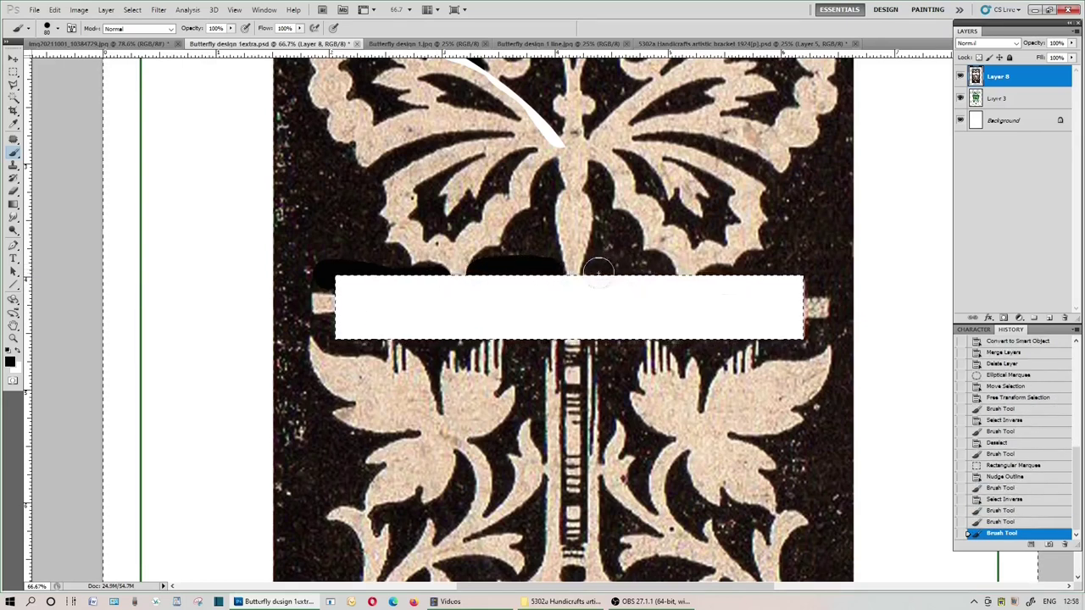
click(660, 278)
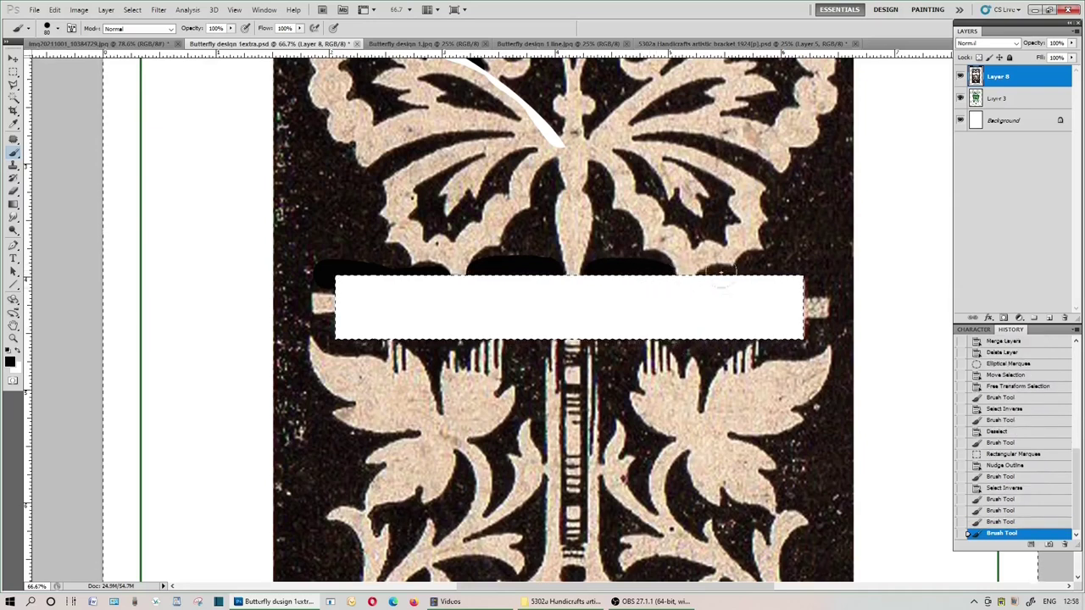
click(797, 278)
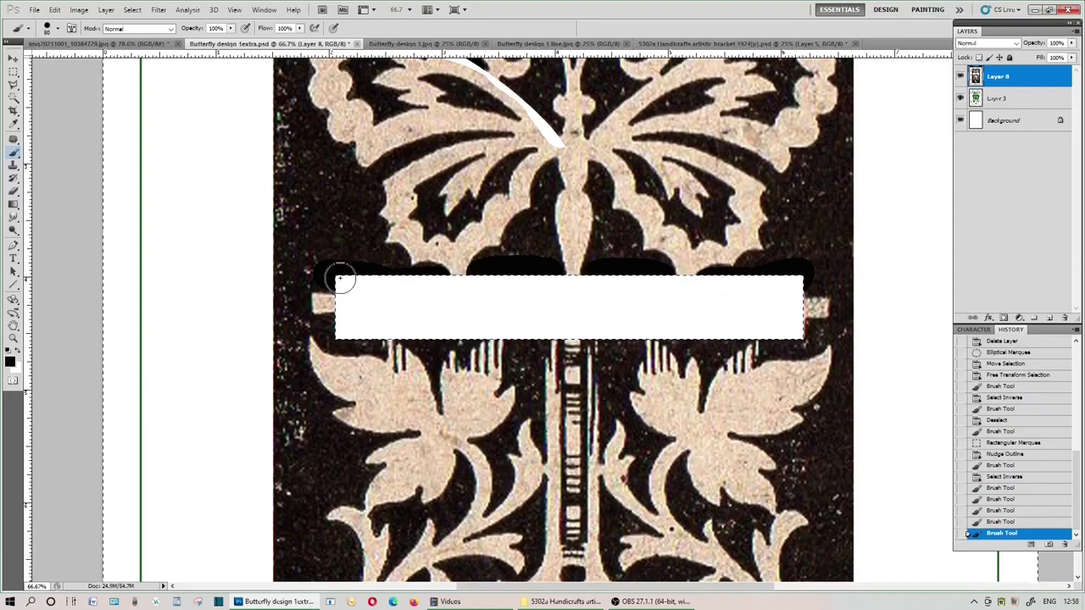
click(339, 277)
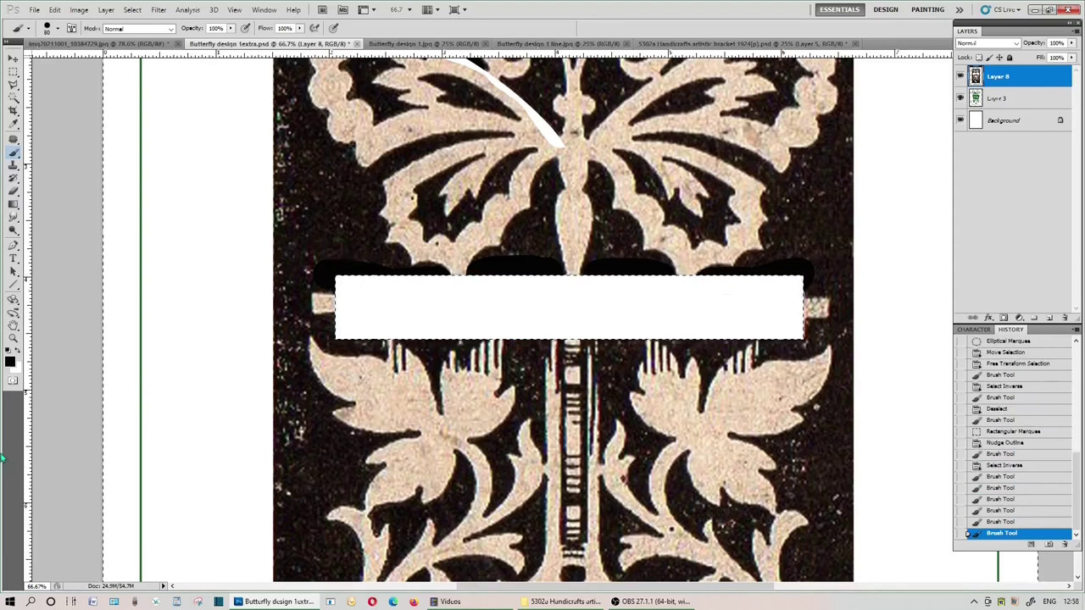
key(ctrl+d)
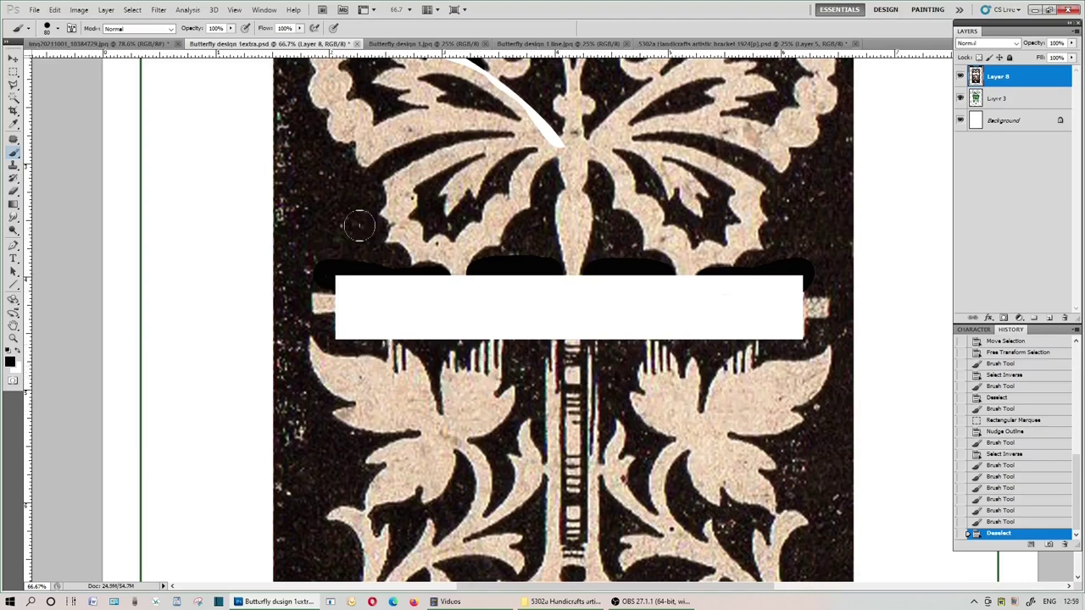
Return to the full-page view and hide Layer 8, the scanned picture, to show the green redrawn pattern.
mouse_move(489, 300)
mouse_down()
mouse_move(484, 432)
mouse_move(467, 395)
mouse_up()
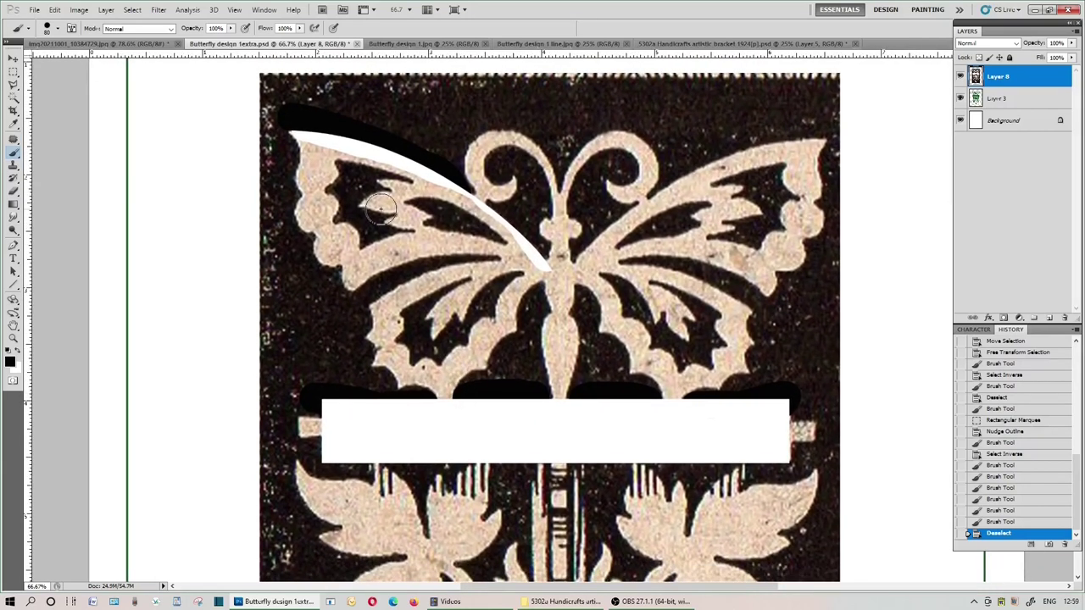
key(ctrl+minus)
key(ctrl+minus)
key(ctrl+minus)
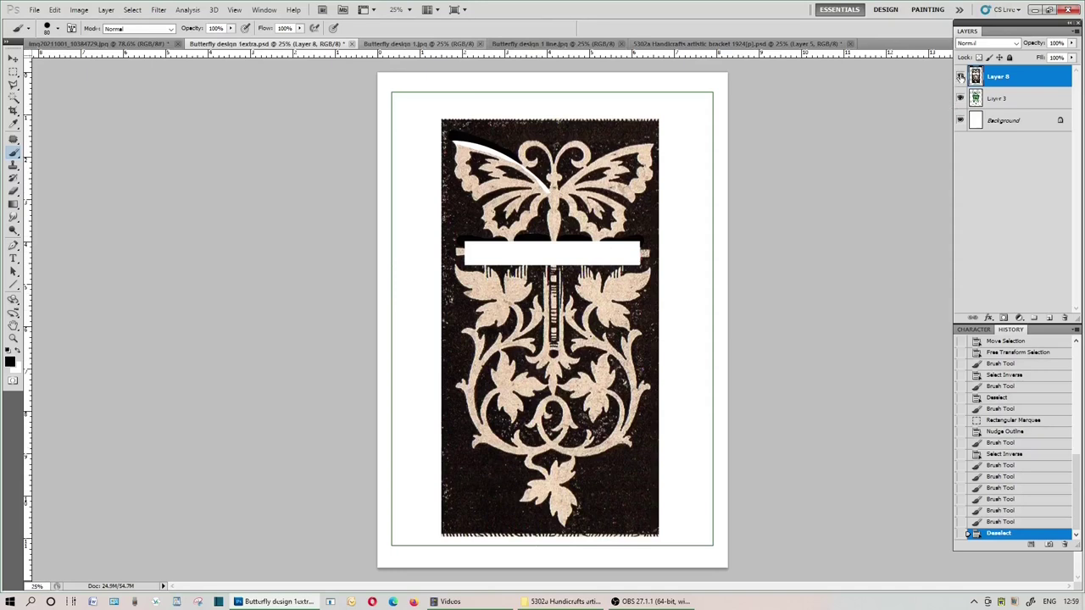
click(960, 76)
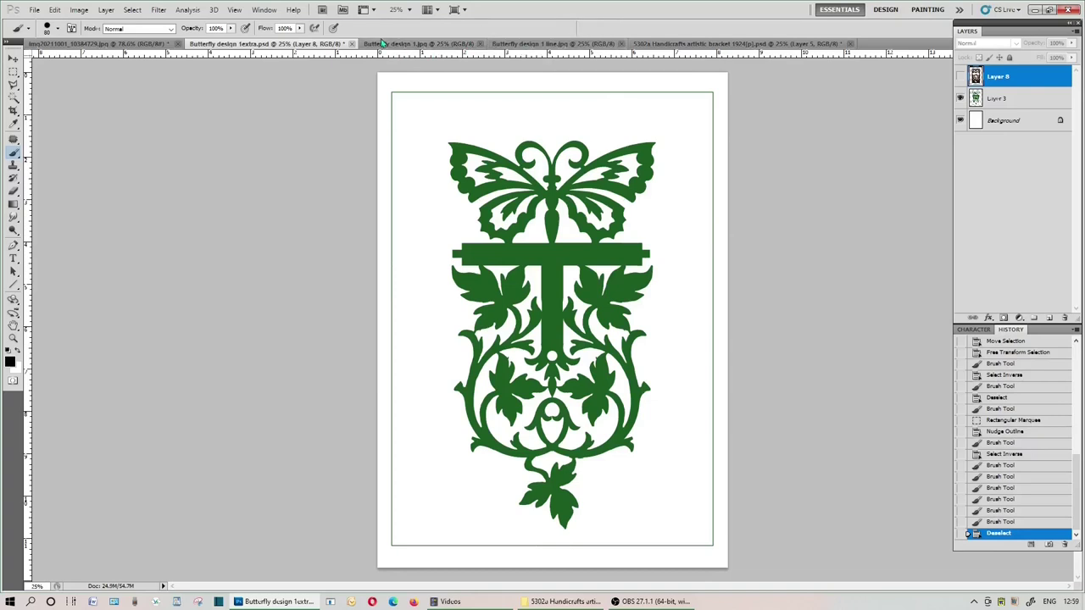
Compare the finished solid pattern in Butterfly design 1.jpg with the outline version in Butterfly design 1 line.jpg.
click(429, 45)
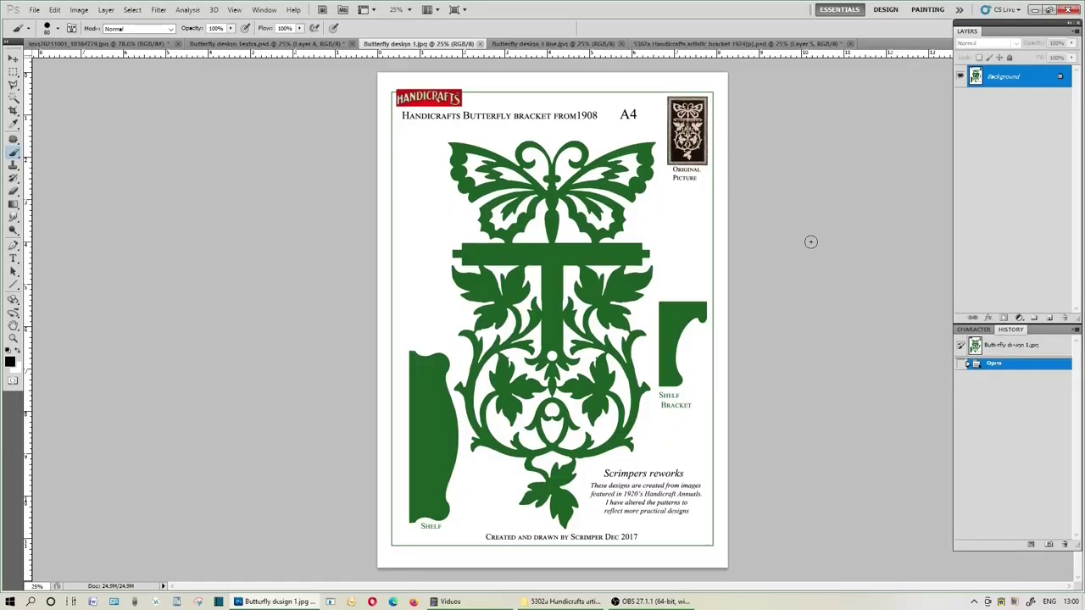
click(542, 44)
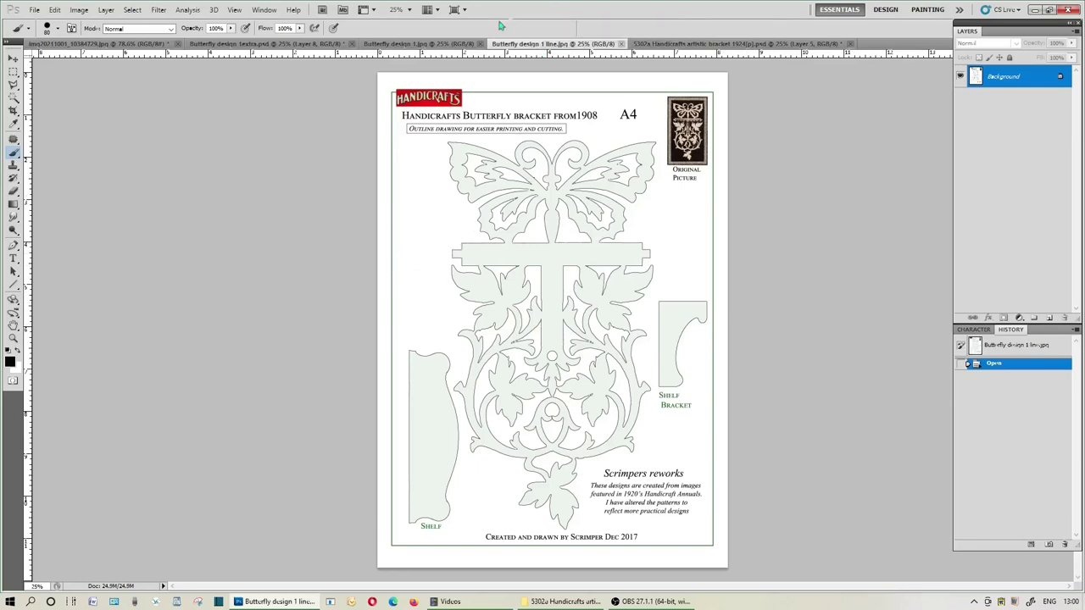
click(419, 43)
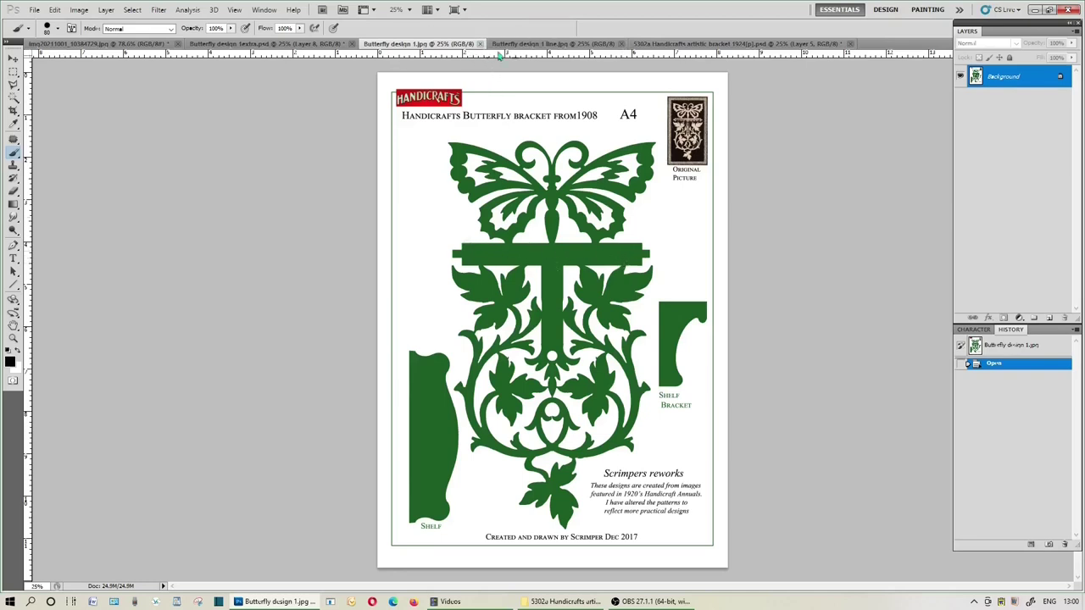
click(533, 49)
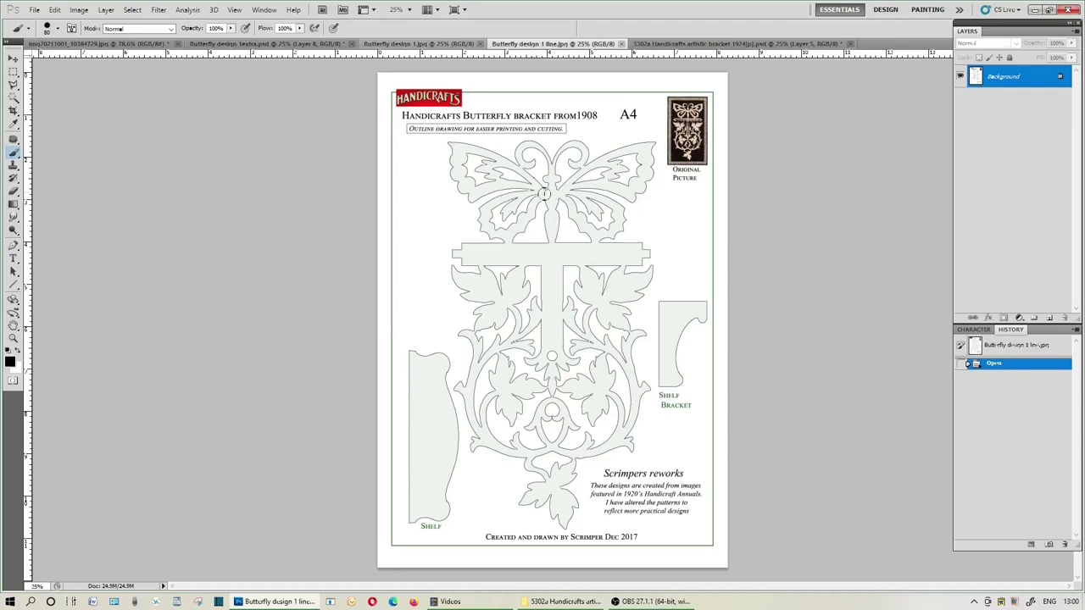
Switch to the 5302a Handicrafts artistic bracket 1924[p].psd document.
click(699, 46)
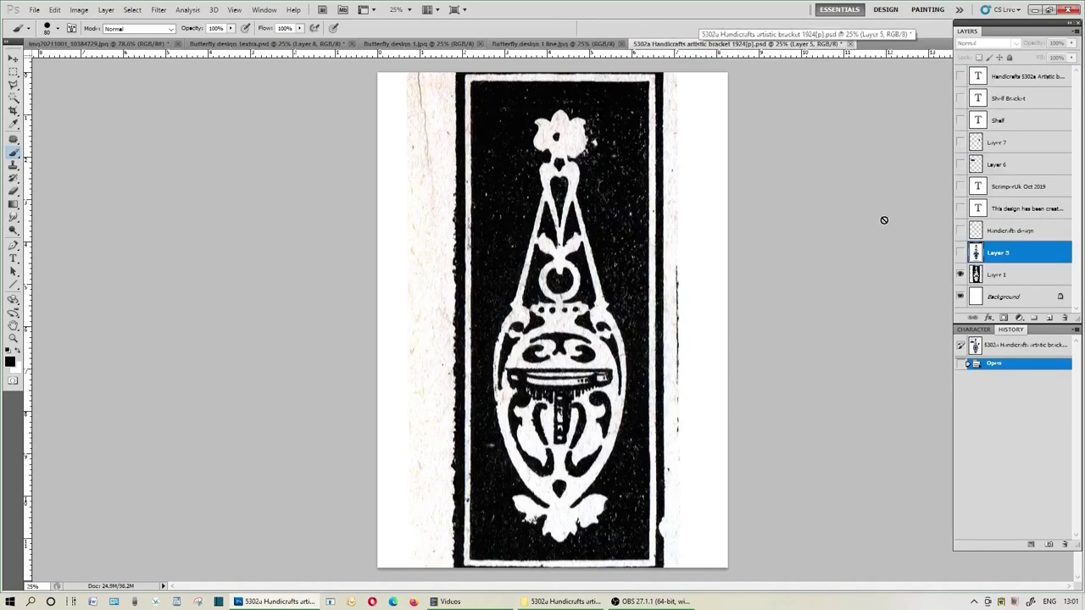